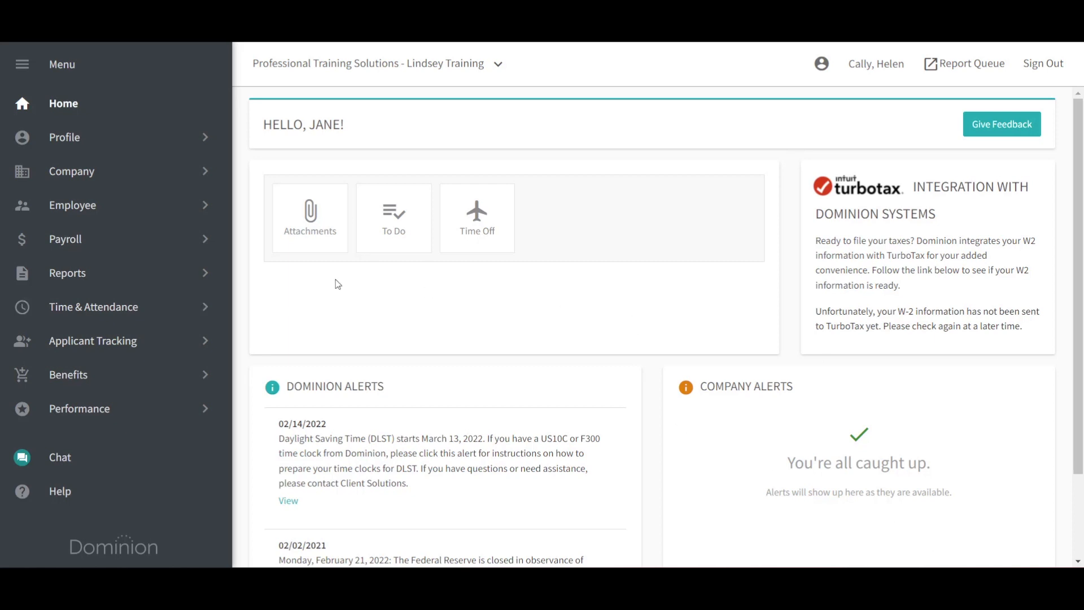
- Open the Supervisor Permissions page of the profile section and select the second listed supervisor
click(161, 141)
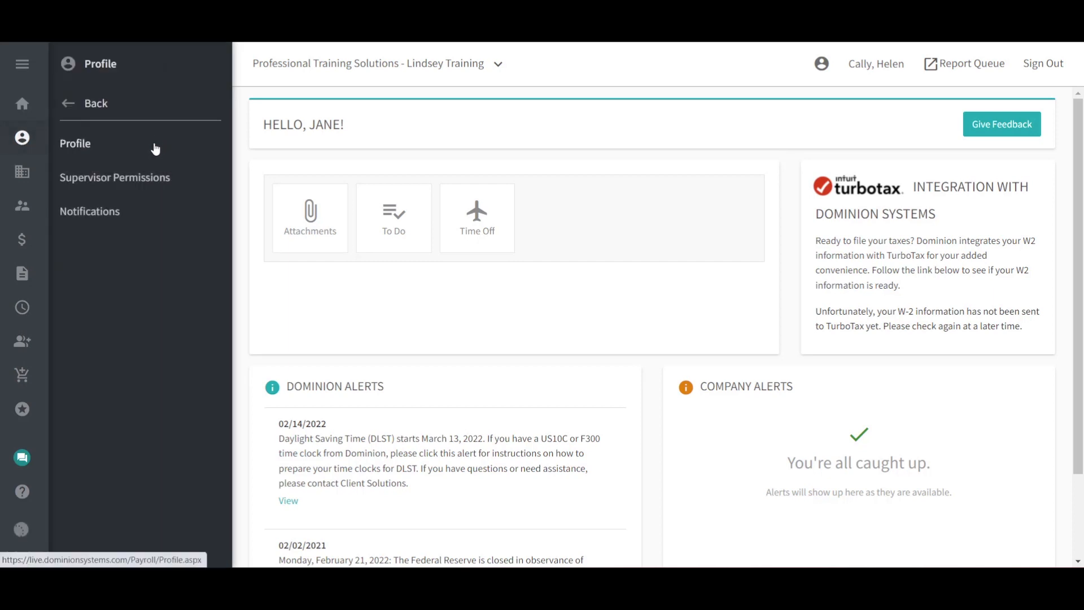
click(136, 184)
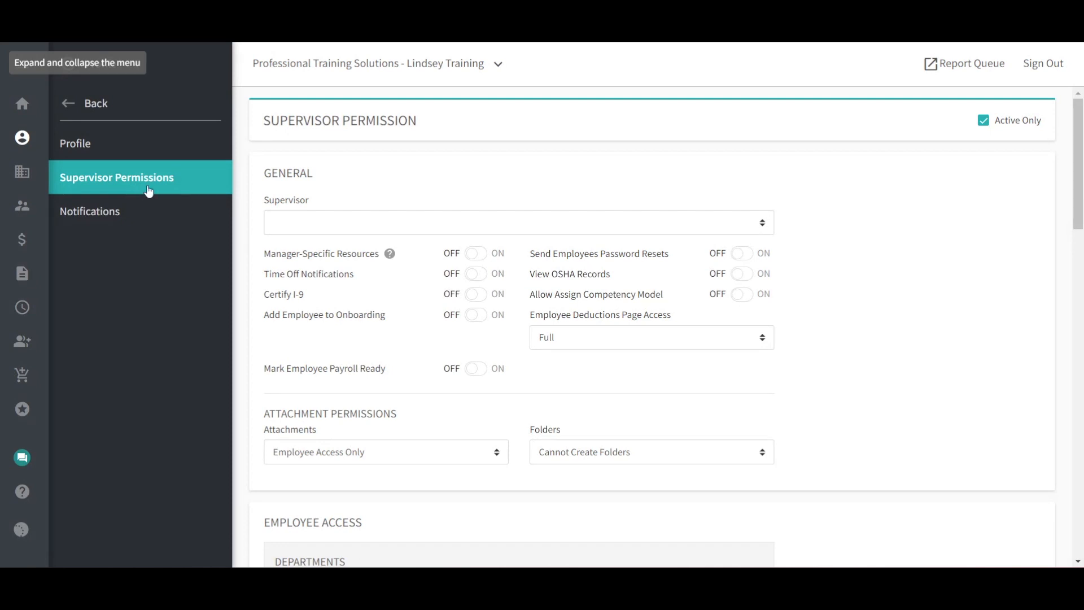
click(297, 228)
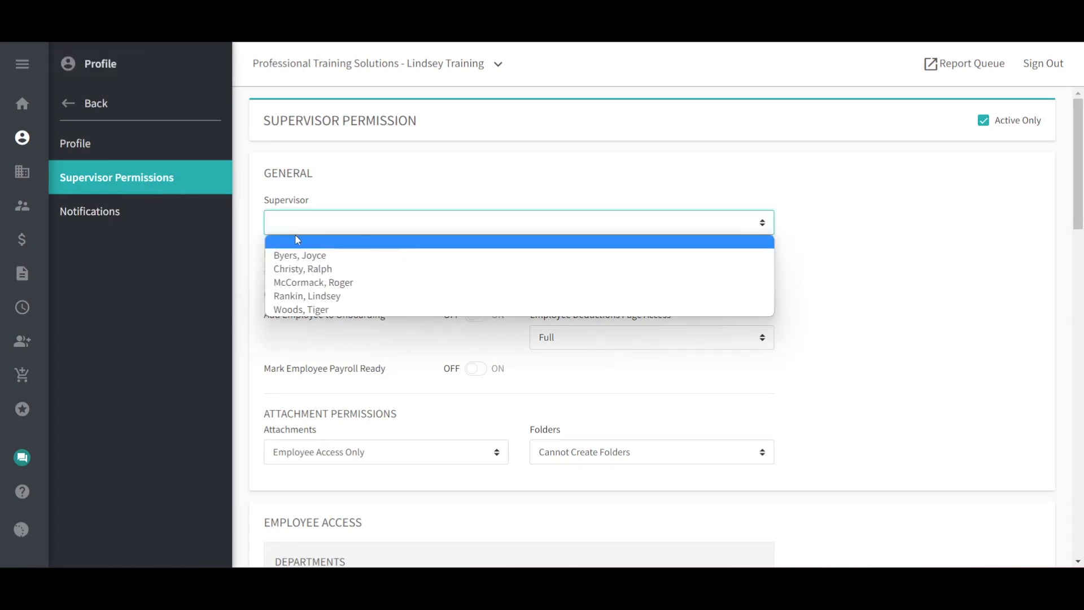
click(299, 270)
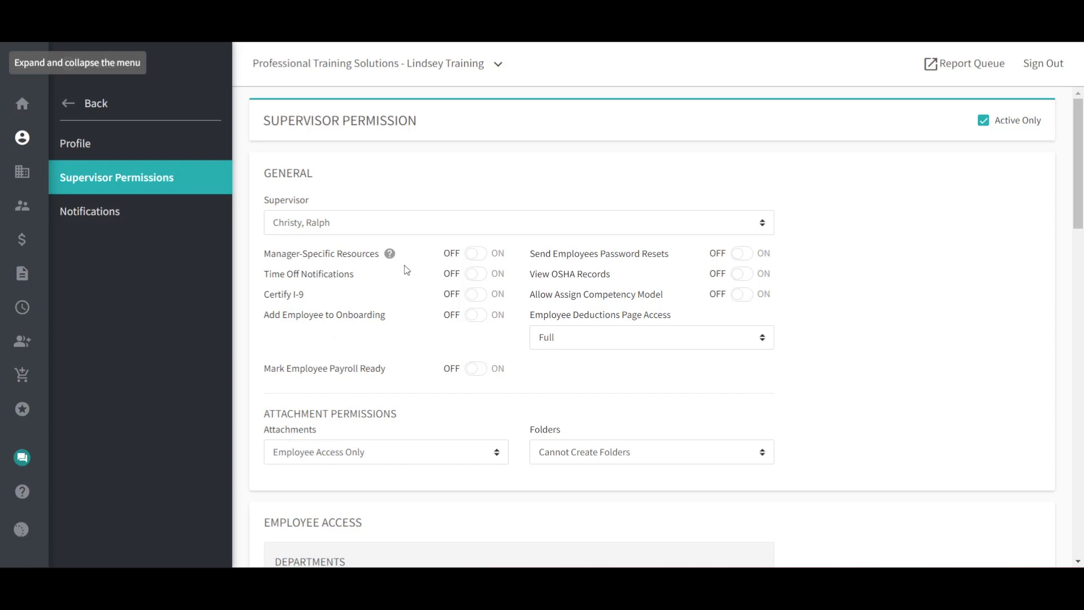
- Turn on Manager-Specific Resources, Time Off Notifications, Certify I-9, Add Employee to Onboarding and Mark Employee Payroll Ready for the supervisor
click(472, 253)
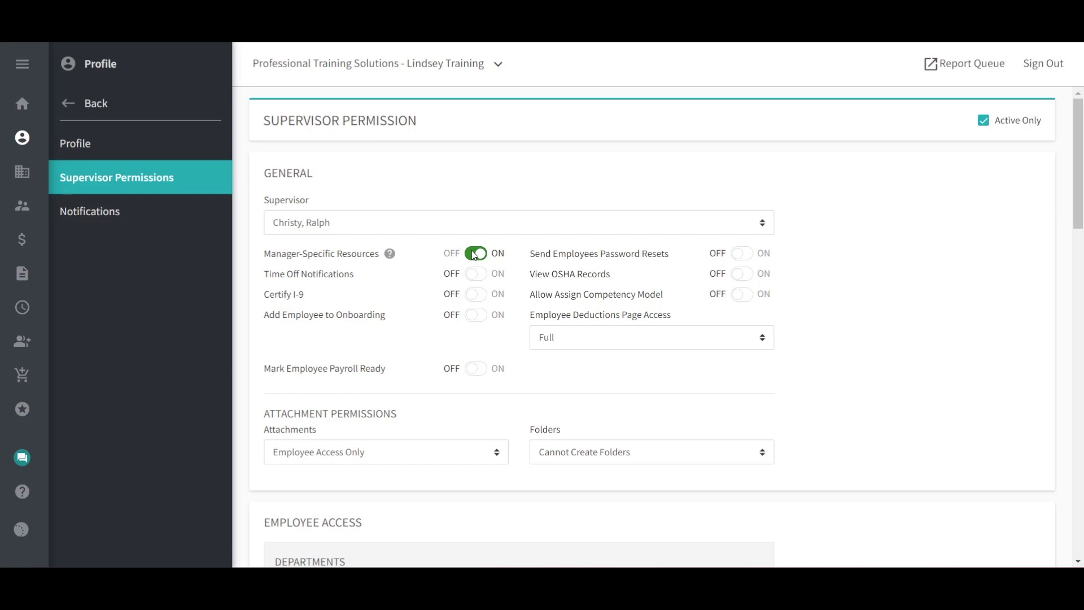
click(477, 276)
click(476, 317)
click(477, 295)
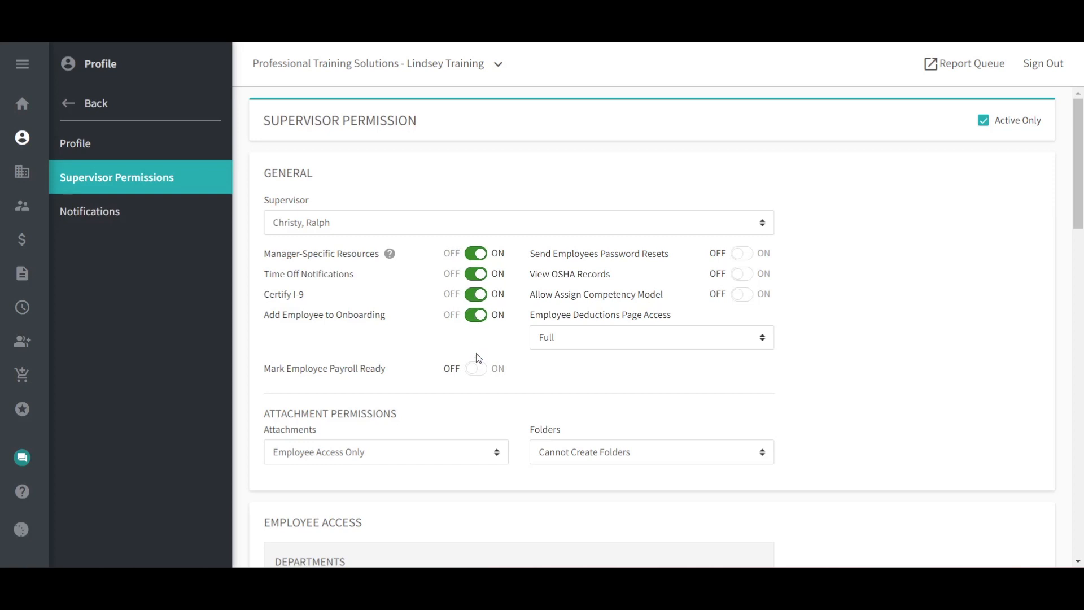
click(476, 374)
- Turn on Send Employees Password Resets, View OSHA Records and Allow Assign Competency Model, and review the Employee Deductions Page Access options
click(741, 258)
click(742, 277)
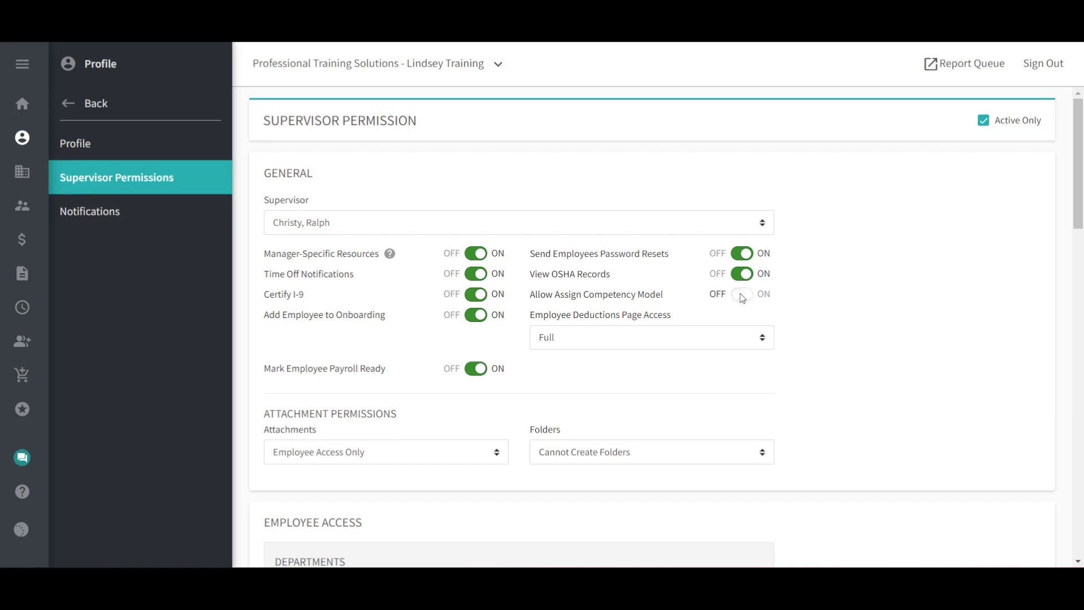
click(741, 297)
click(764, 339)
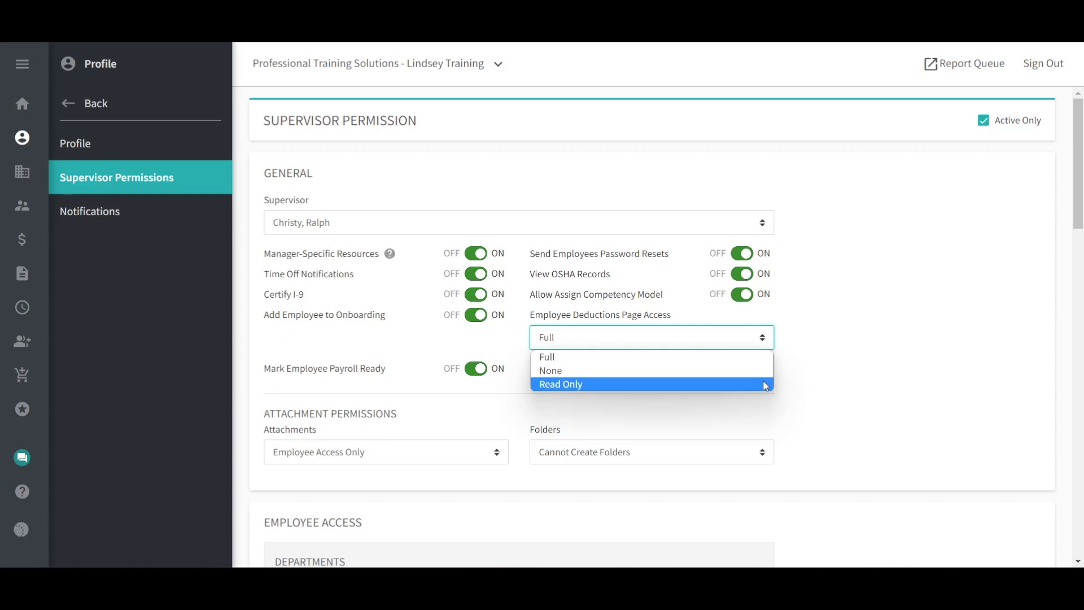
click(790, 347)
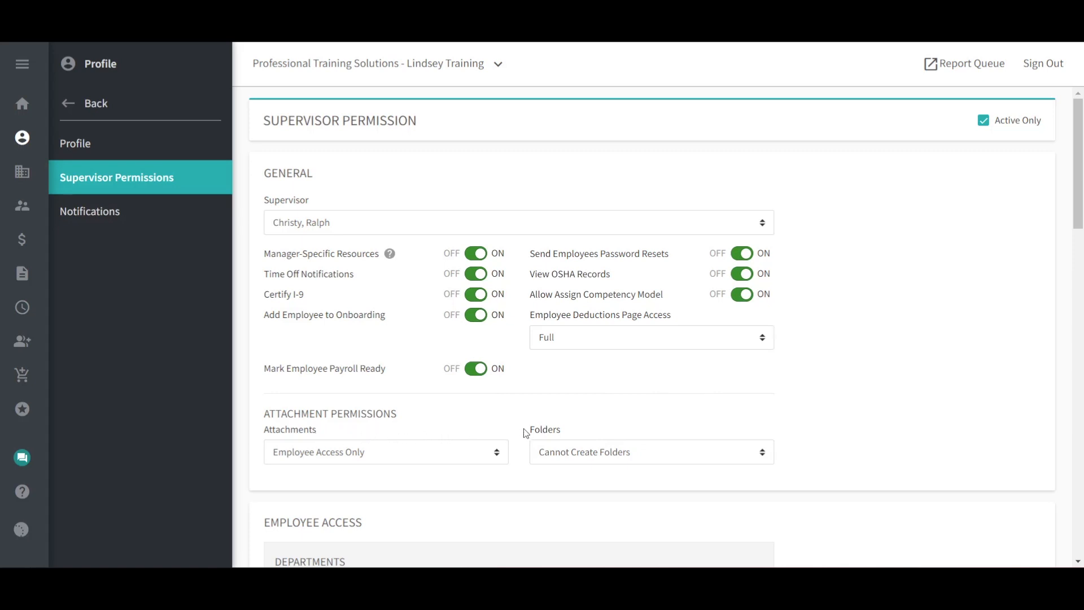
- Review the attachment access options and set the Folders attachment permission to Create All Folders
click(488, 454)
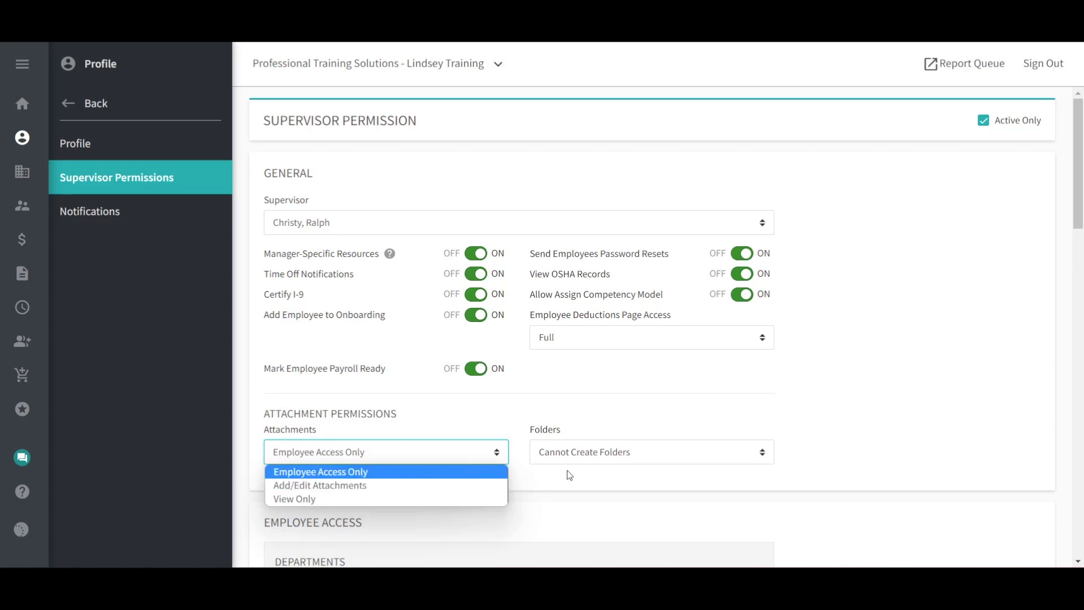
click(760, 459)
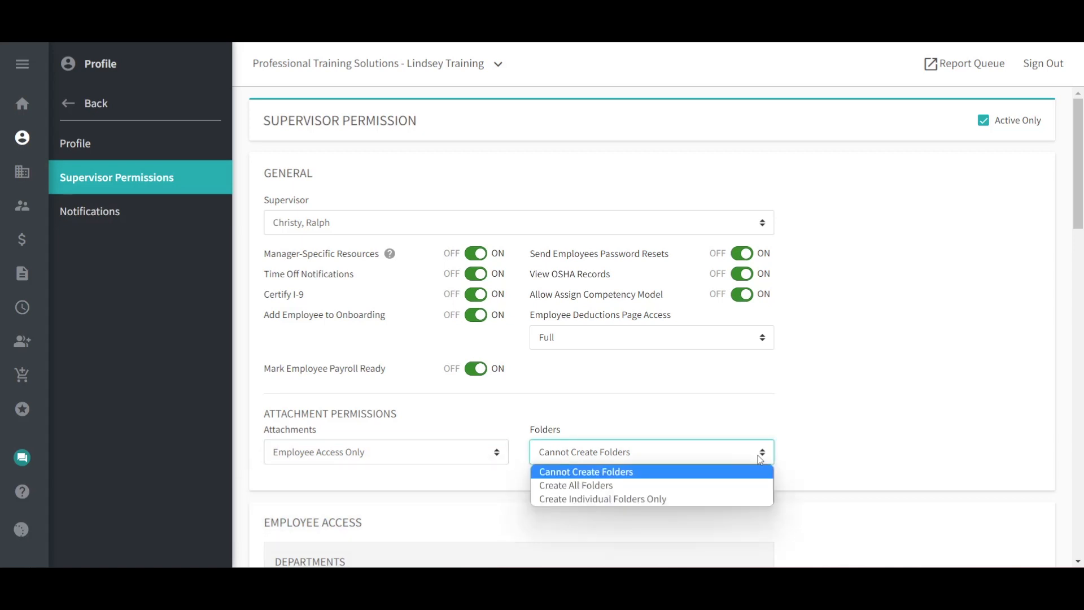
click(749, 486)
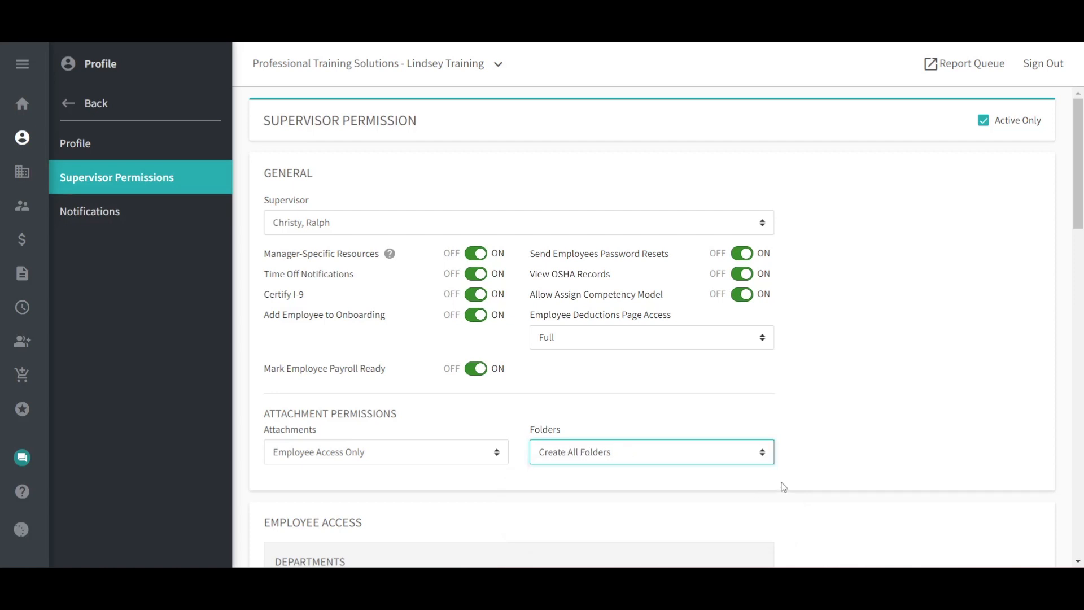
- Add the third available supervisor to the selected list under Supervisor Covers for Selected
scroll(824, 466, down, 8)
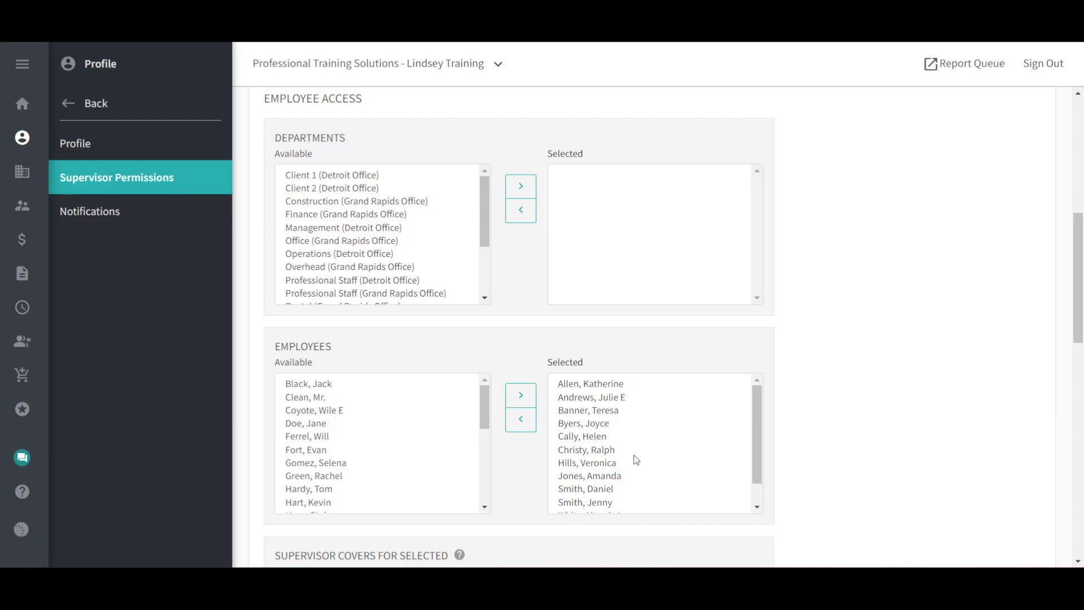
scroll(831, 476, down, 3)
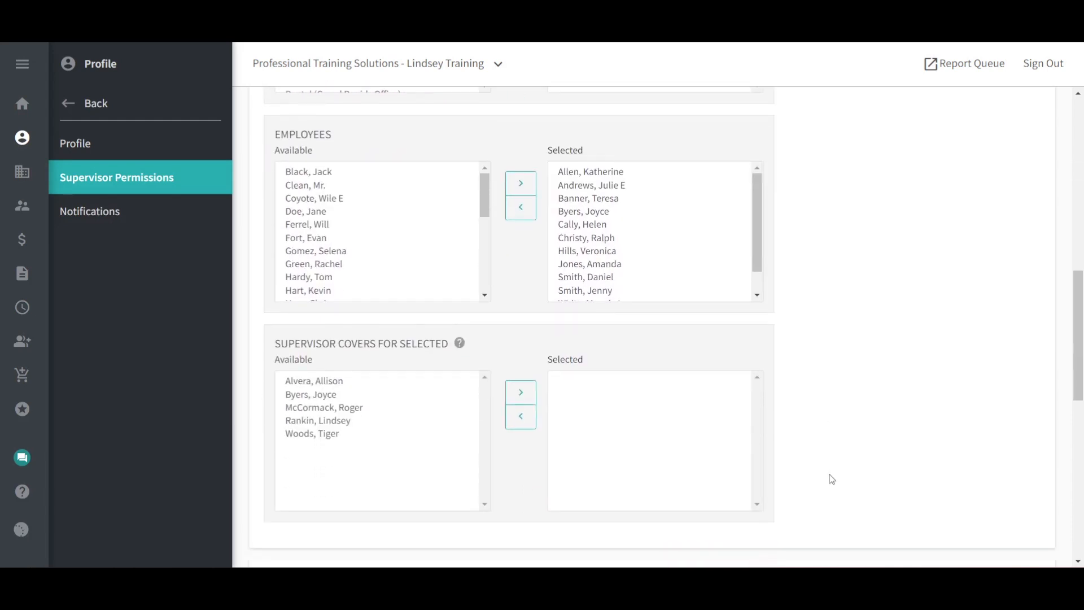
click(417, 411)
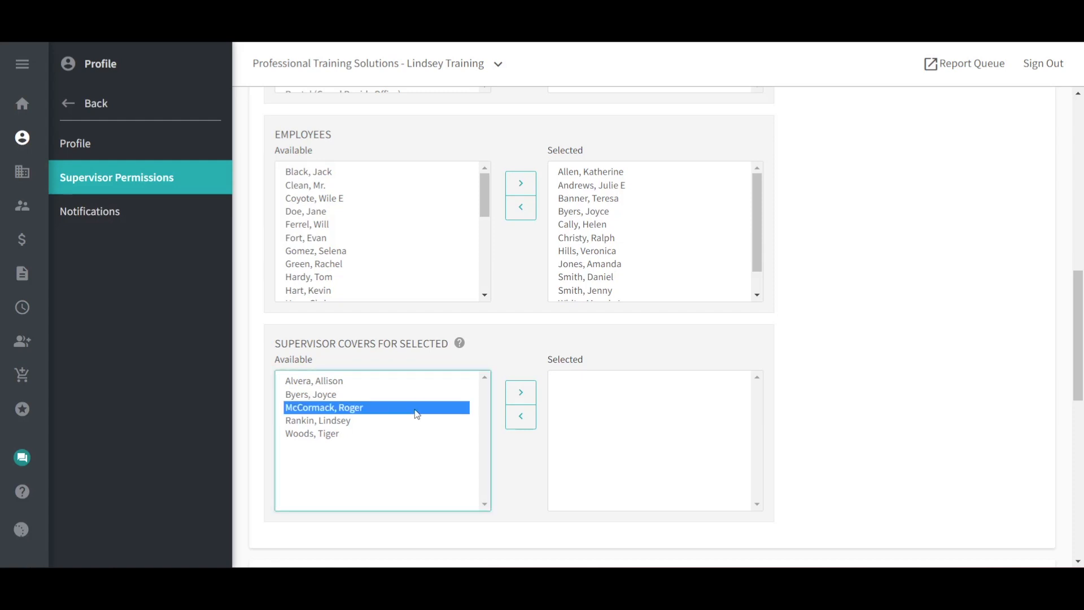
click(526, 399)
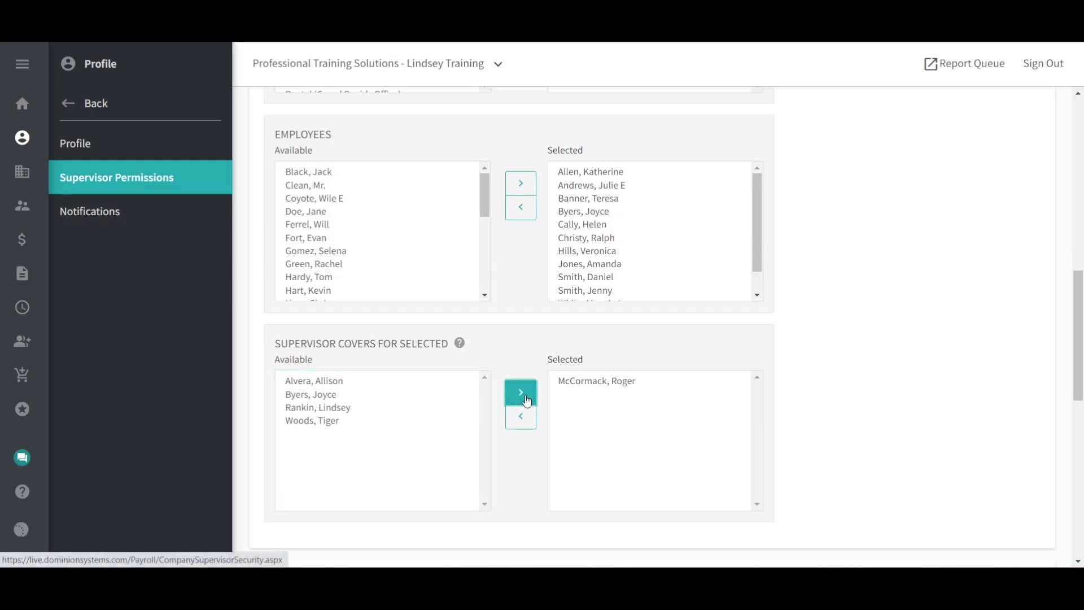
click(625, 416)
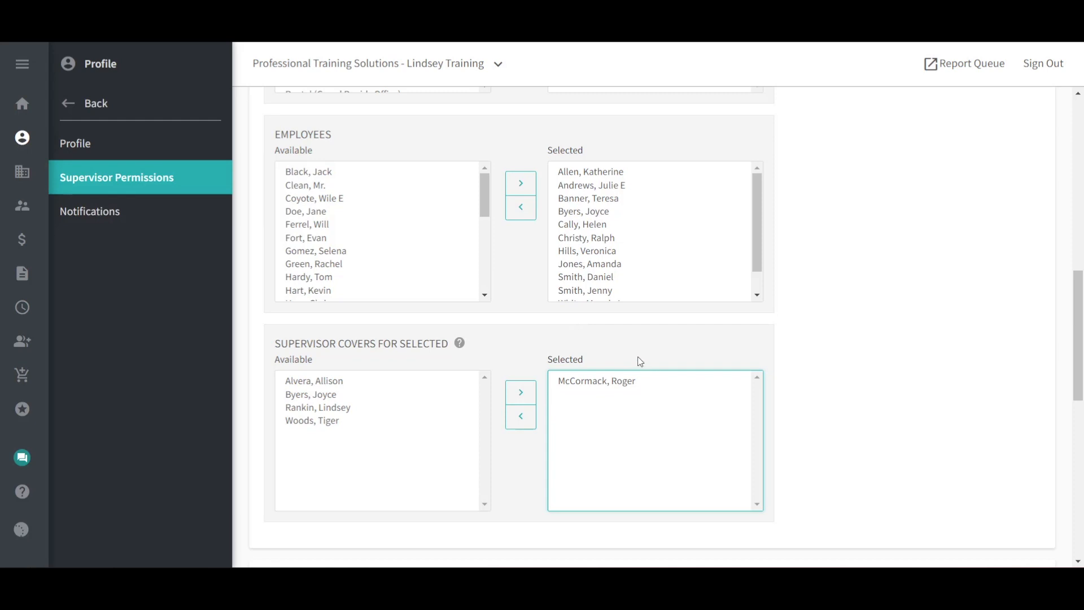
click(824, 395)
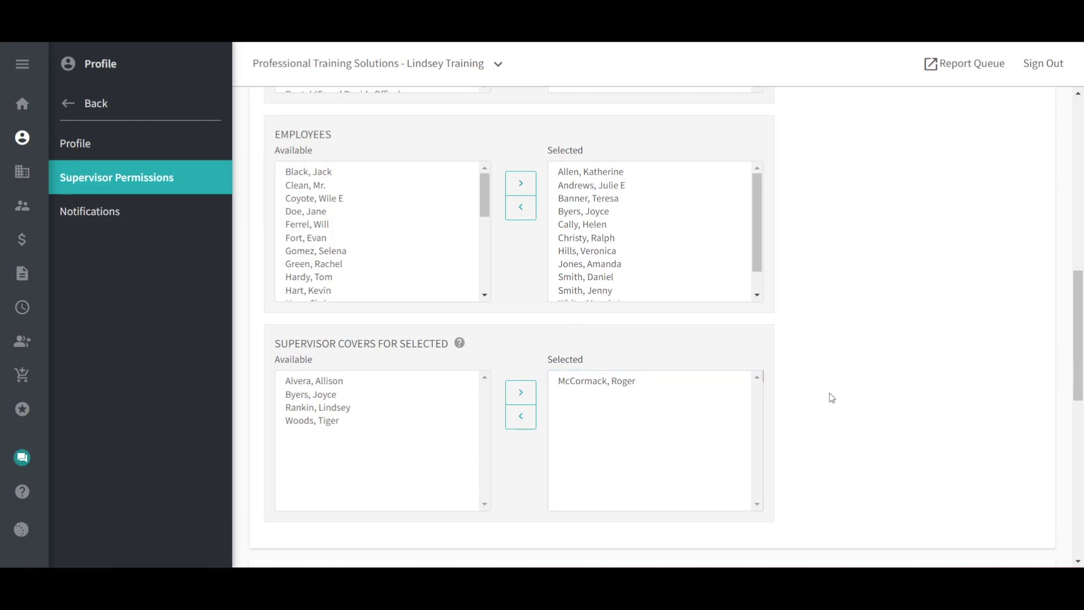
- Turn on schedule editing for Company Schedules and Manual Schedules, and the time card permissions Approve Hours and Daily Notes
scroll(832, 398, down, 6)
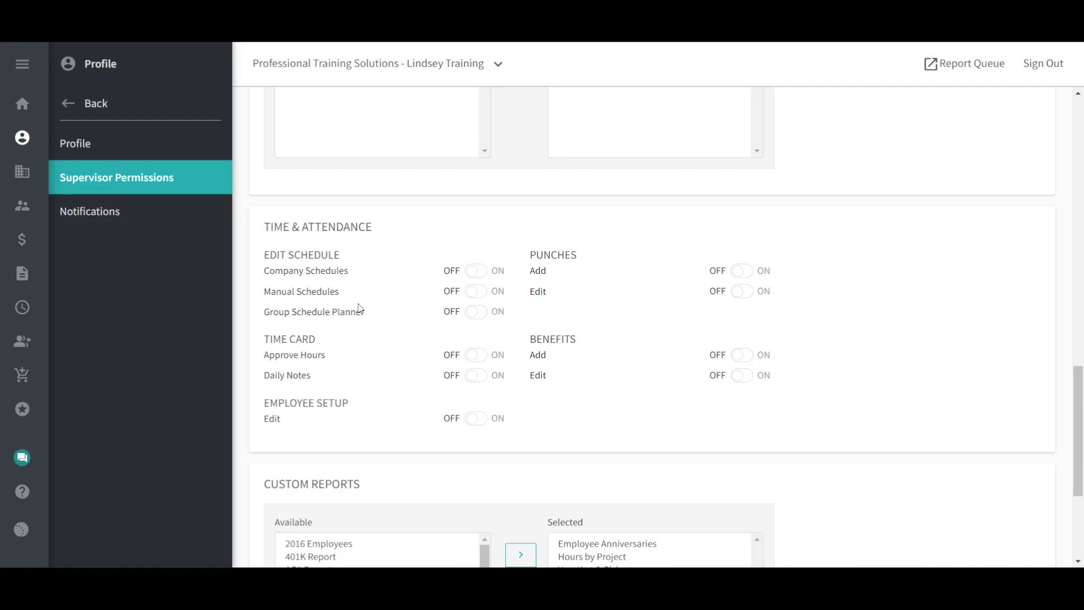
click(477, 276)
click(473, 294)
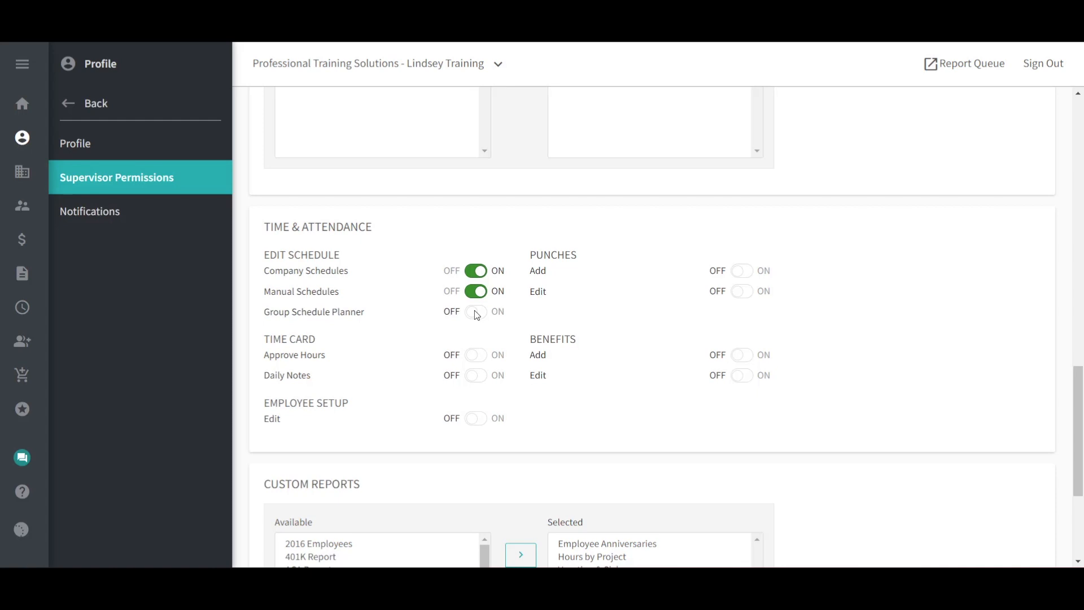
click(475, 357)
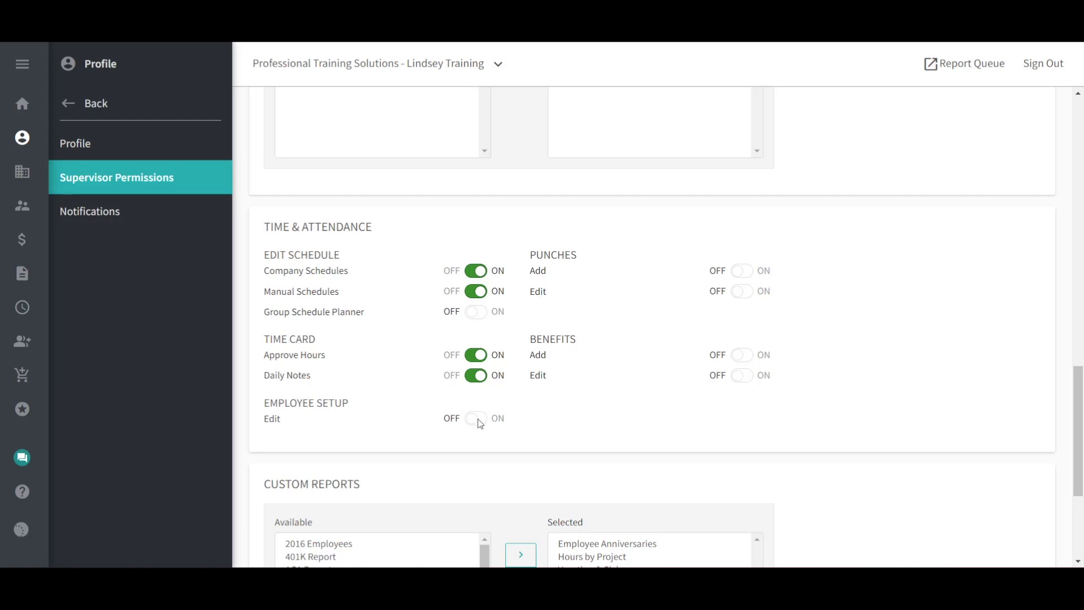
- Turn on the Add and Edit permissions for both Punches and Benefits in Time & Attendance
click(747, 273)
click(745, 292)
click(743, 354)
click(742, 376)
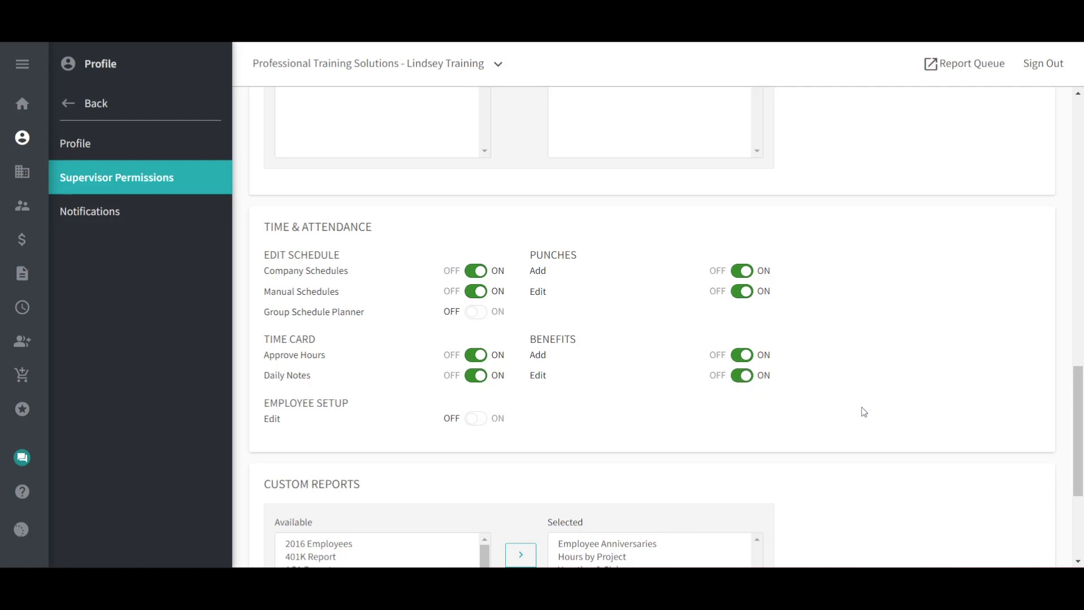
- Add the Benefit Enrollment Census report to the supervisor's selected custom reports and save the permissions
scroll(863, 412, down, 1)
scroll(863, 411, down, 2)
scroll(863, 412, up, 1)
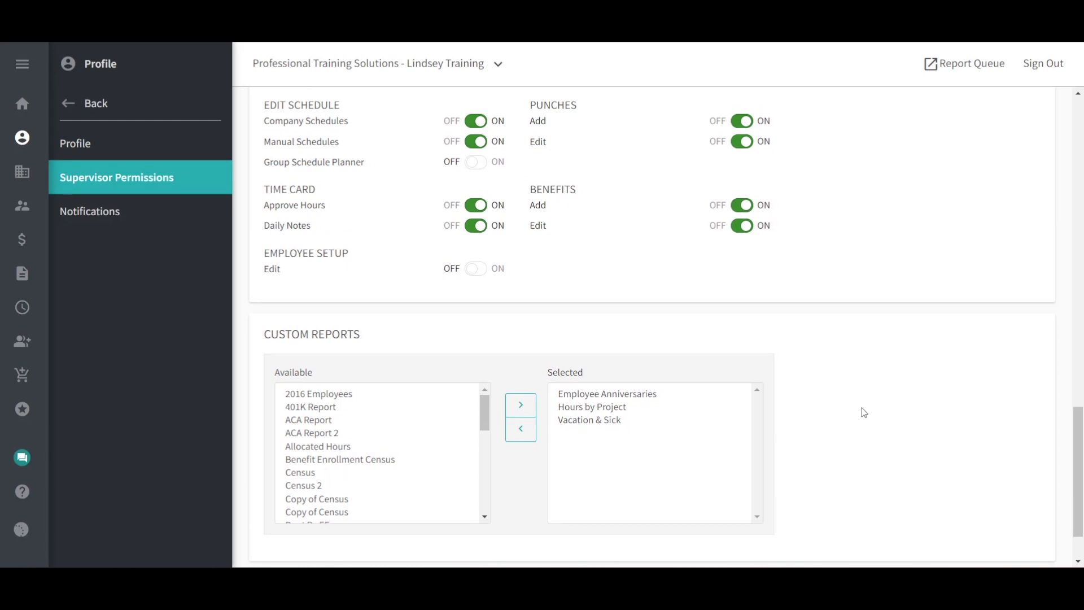
scroll(863, 412, down, 1)
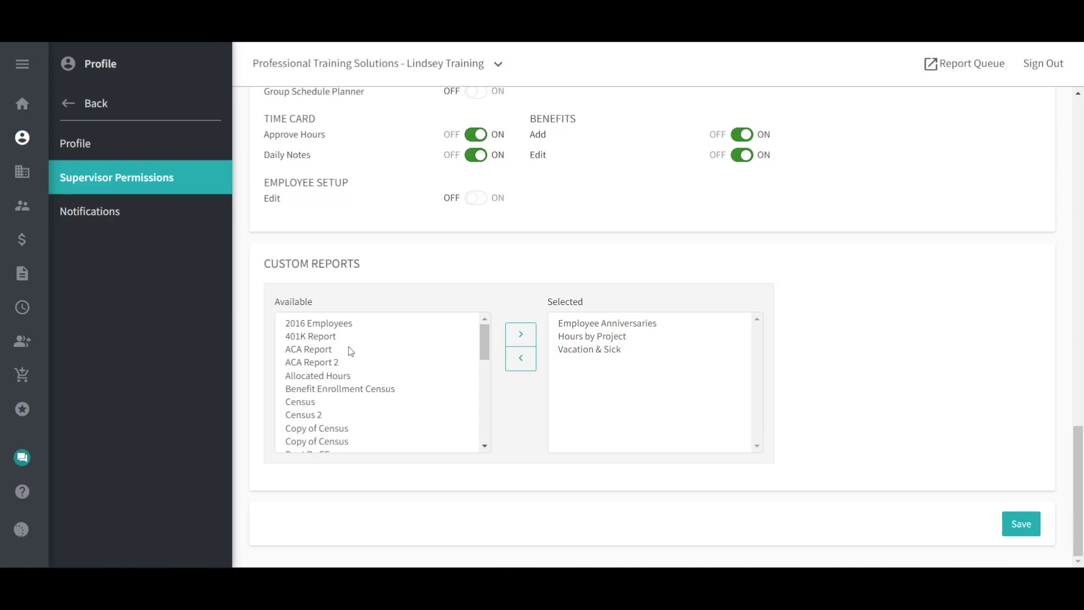
click(350, 390)
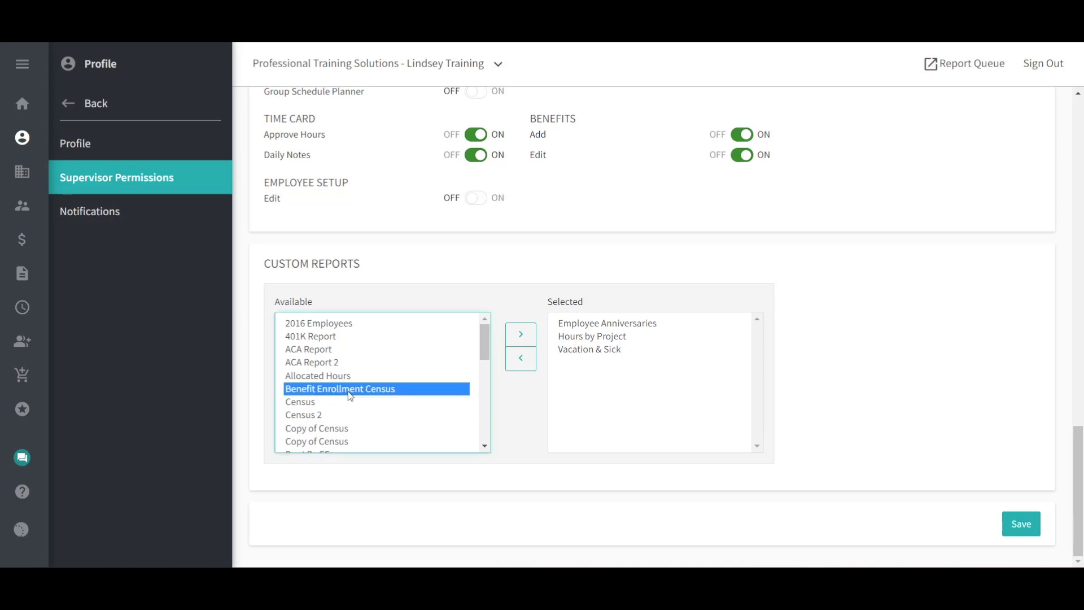
click(527, 337)
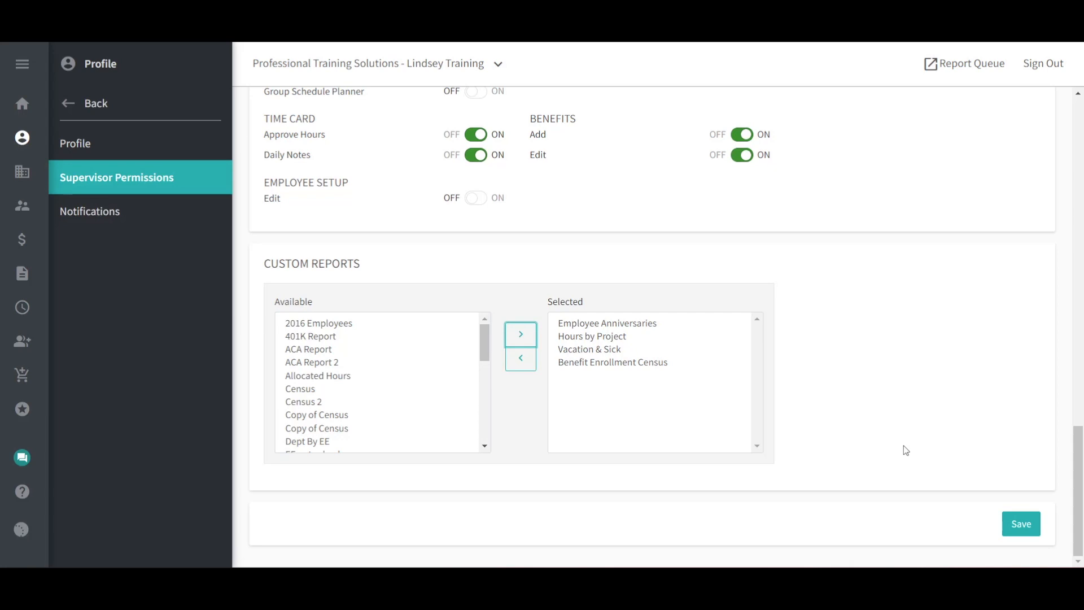
click(1025, 528)
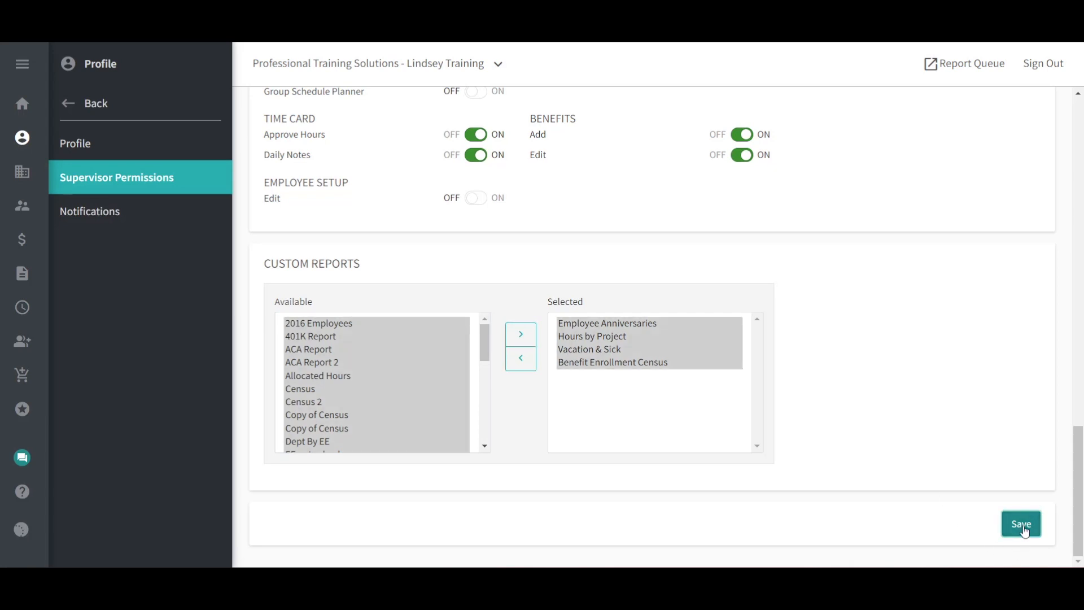